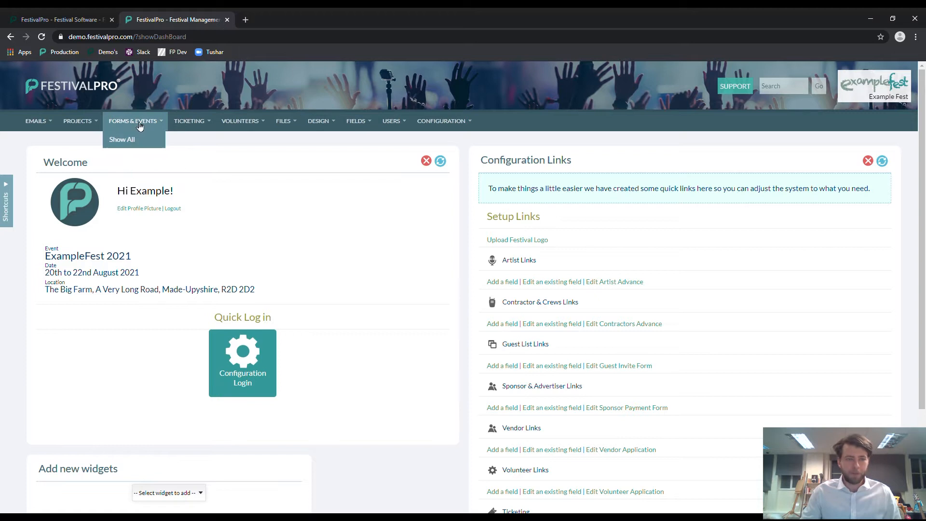
- Show all forms and start adding a new form
{"action": "mouse_move", "coordinate": [139, 123]}
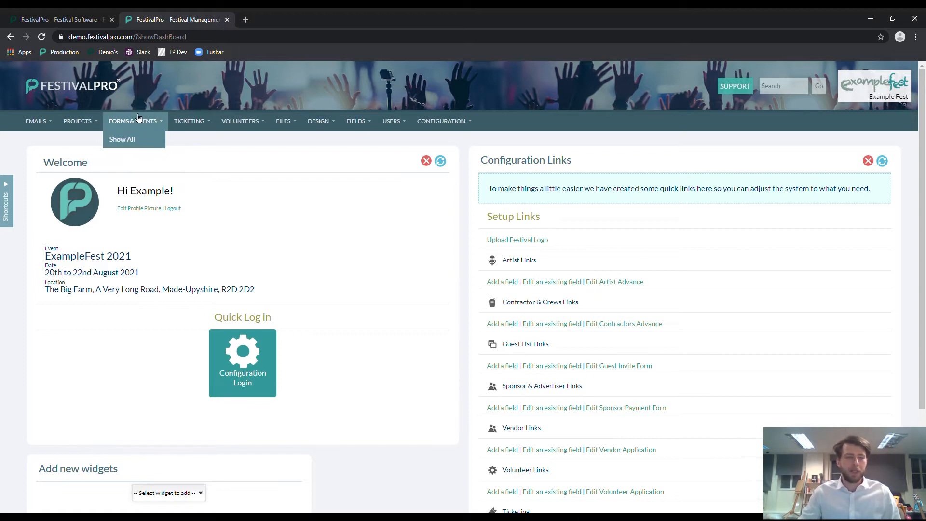
{"action": "left_click", "coordinate": [122, 140]}
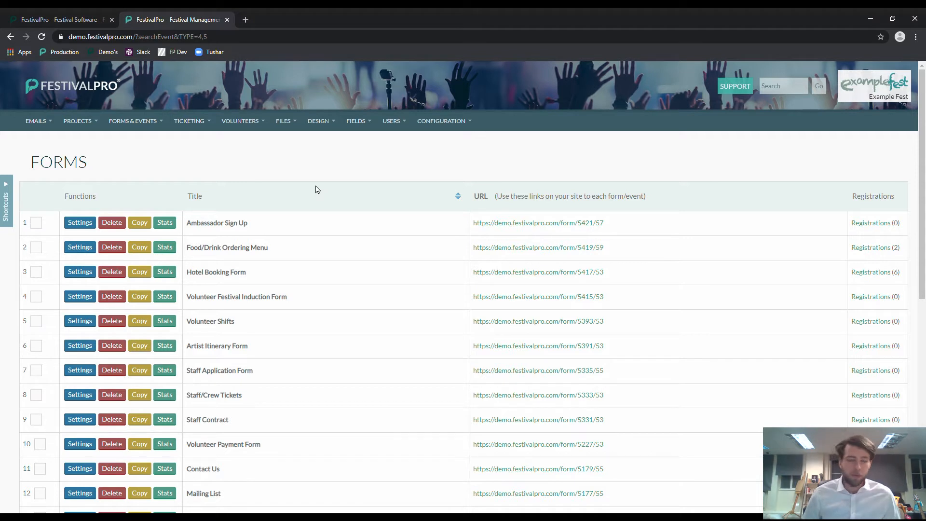
{"action": "scroll", "coordinate": [347, 214], "scroll_direction": "down", "scroll_amount": 8}
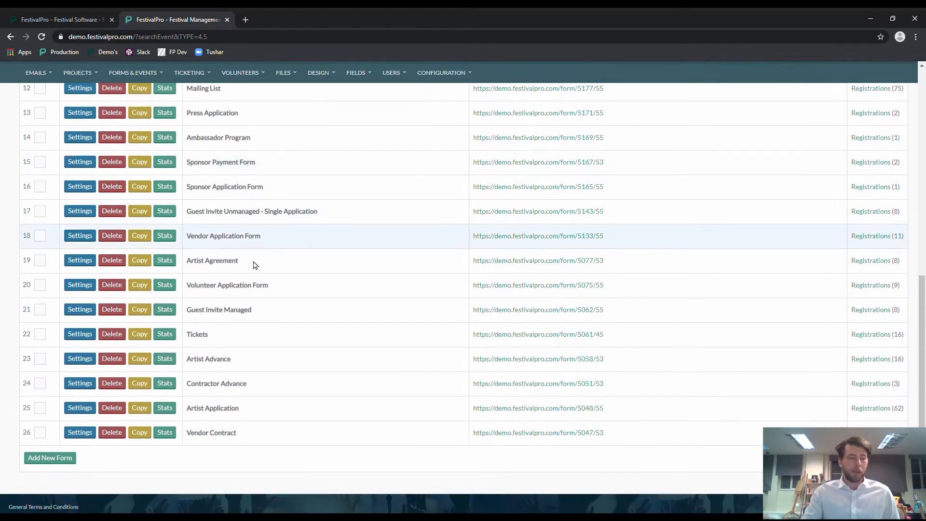
{"action": "left_click", "coordinate": [52, 458]}
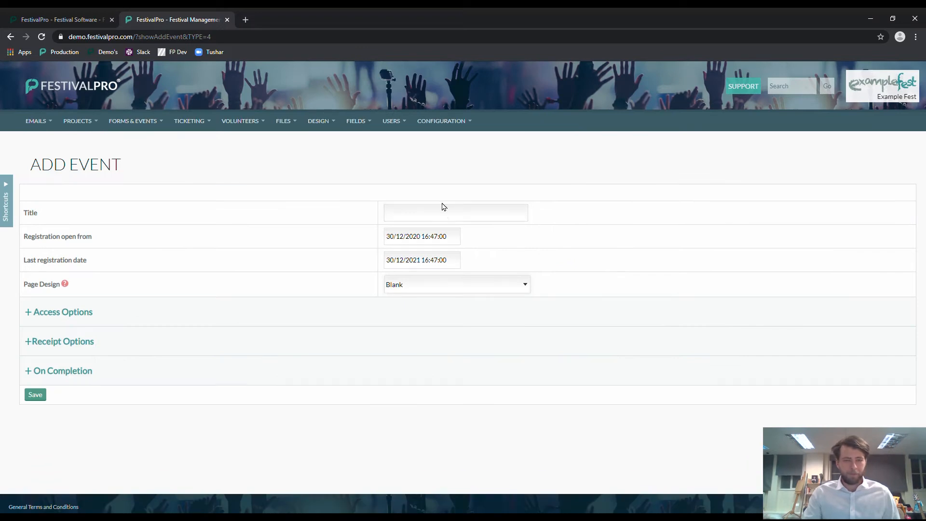
- Title the new form "Shoe size" and set its page design to Festival Template Logged In
{"action": "left_click", "coordinate": [442, 220]}
{"action": "left_click", "coordinate": [441, 235]}
{"action": "left_click", "coordinate": [617, 230]}
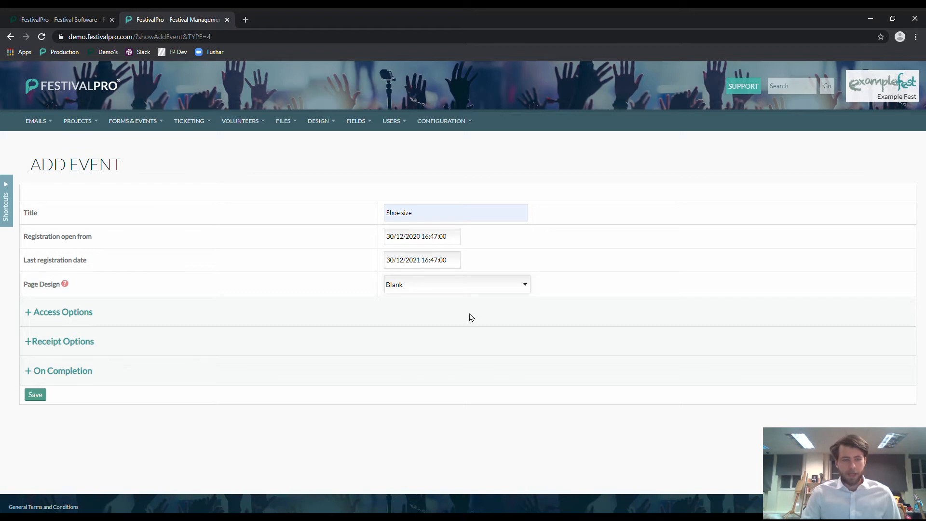
{"action": "left_click", "coordinate": [453, 326]}
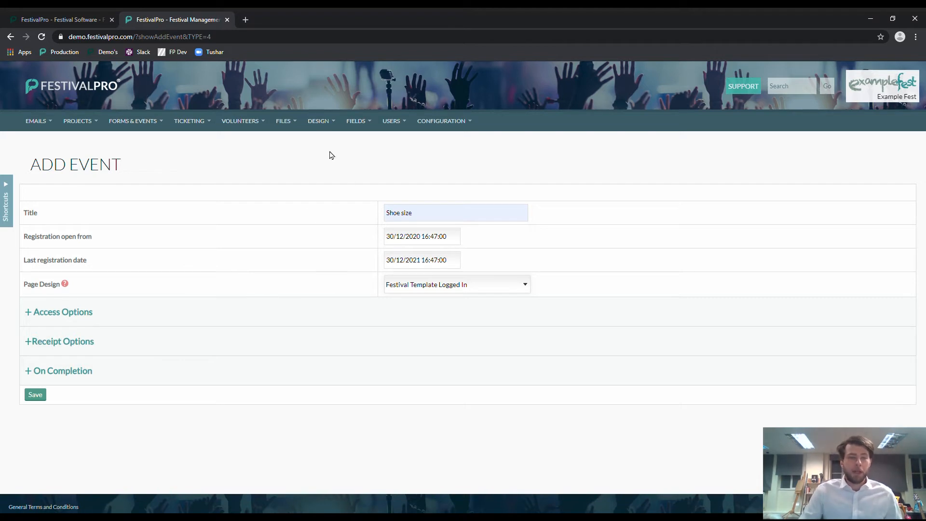
- Preview the Ticketing Page Light, Logged In No Background and Logged In Dark Background templates in a separate tab, and return to the new form
{"action": "left_click", "coordinate": [319, 122]}
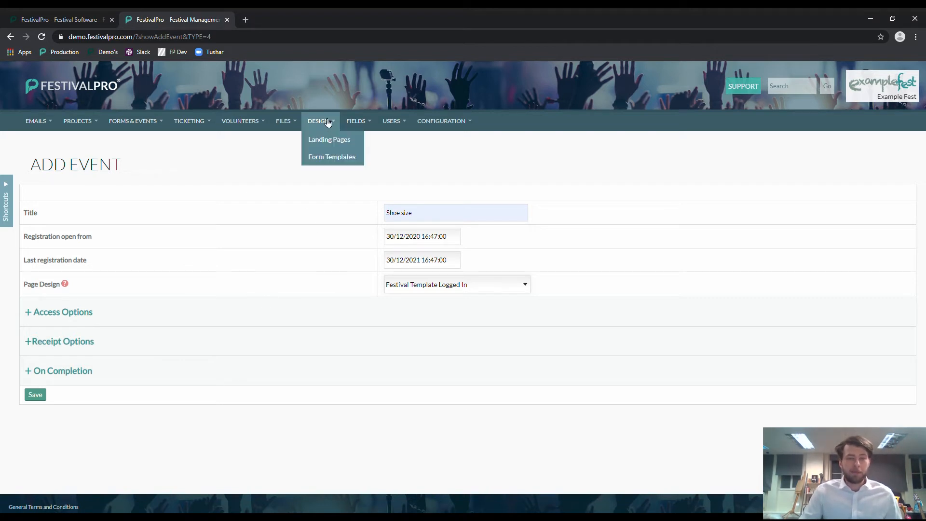
{"action": "middle_click", "coordinate": [353, 164]}
{"action": "mouse_move", "coordinate": [342, 120]}
{"action": "left_click", "coordinate": [292, 19]}
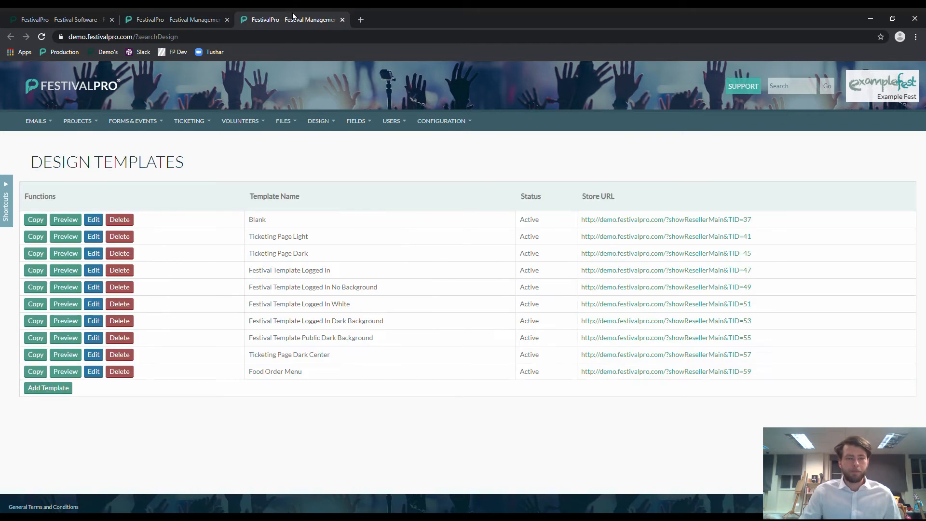
{"action": "left_click", "coordinate": [67, 236]}
{"action": "left_click", "coordinate": [10, 36]}
{"action": "left_click", "coordinate": [65, 287]}
{"action": "left_click", "coordinate": [11, 37]}
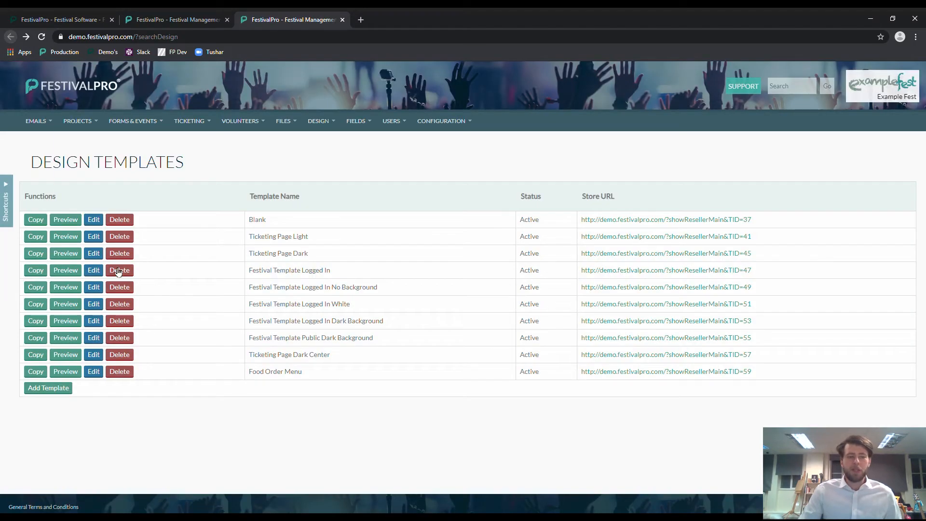
{"action": "left_click", "coordinate": [69, 326]}
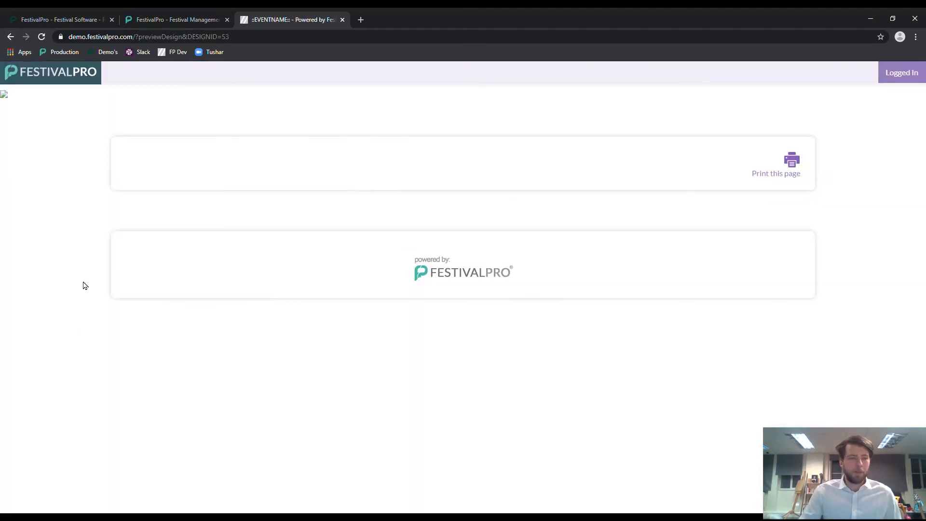
{"action": "left_click", "coordinate": [10, 36]}
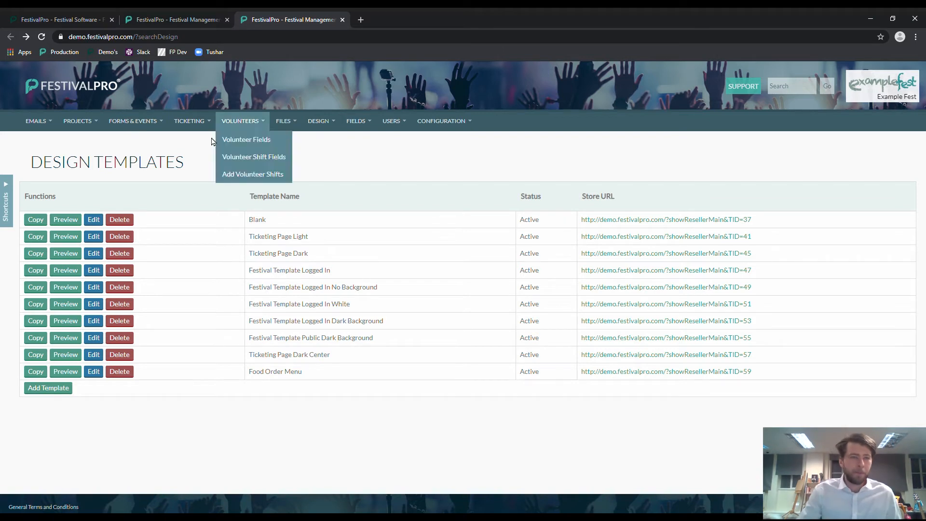
{"action": "left_click", "coordinate": [170, 20]}
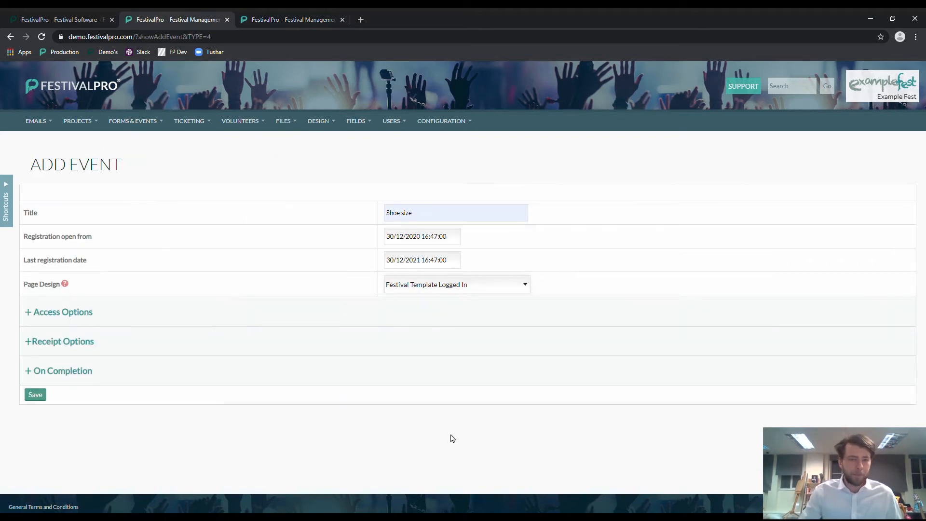
- Expand the access options, try the Closed and Public/Outside World visibility settings, and set who can see the form to System Users (Single per User)
{"action": "left_click", "coordinate": [56, 313]}
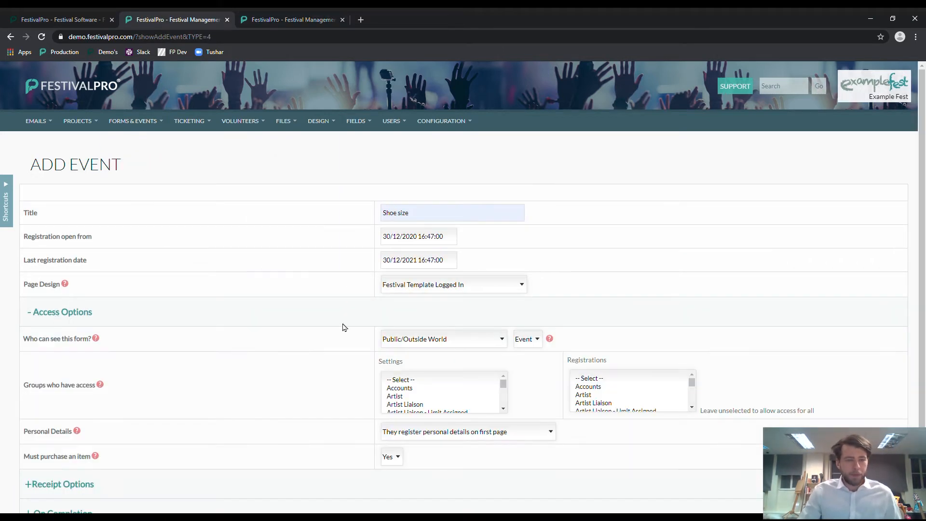
{"action": "scroll", "coordinate": [210, 250], "scroll_direction": "down", "scroll_amount": 2}
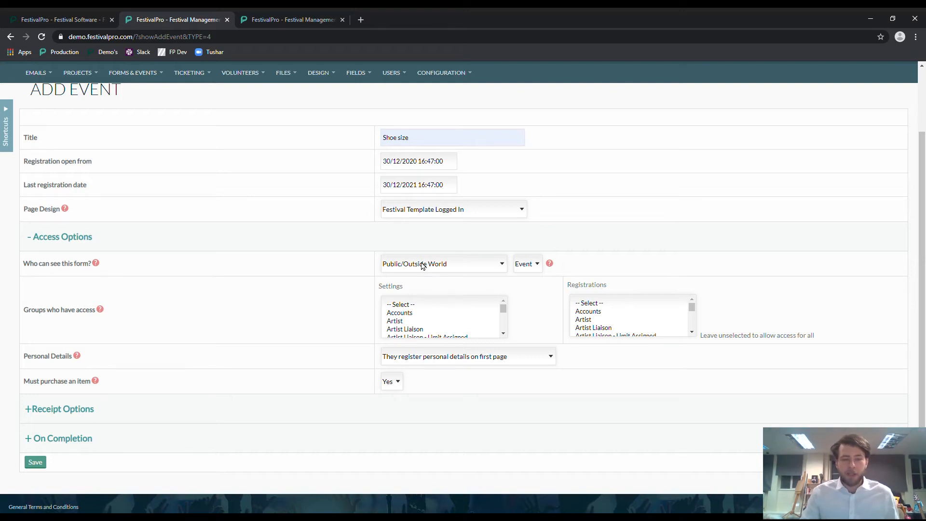
{"action": "left_click", "coordinate": [433, 291]}
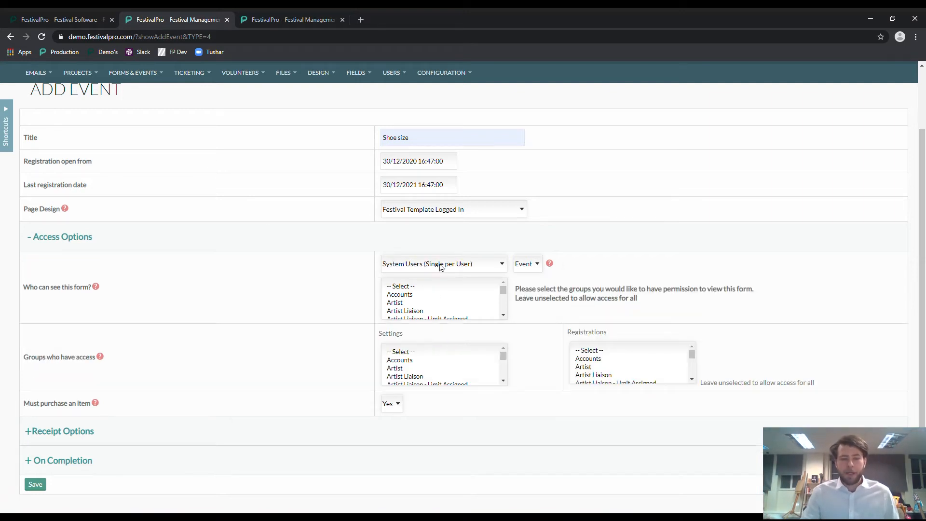
{"action": "left_click", "coordinate": [423, 303]}
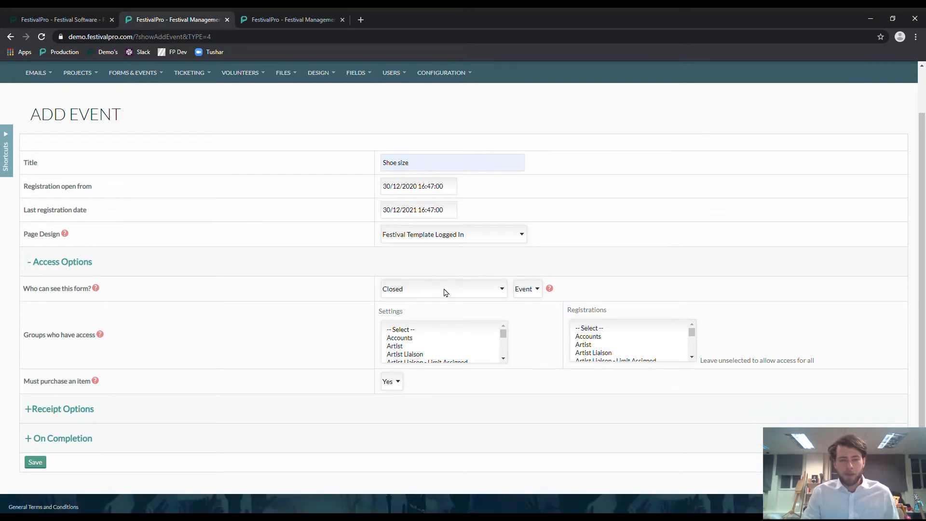
{"action": "left_click", "coordinate": [430, 306]}
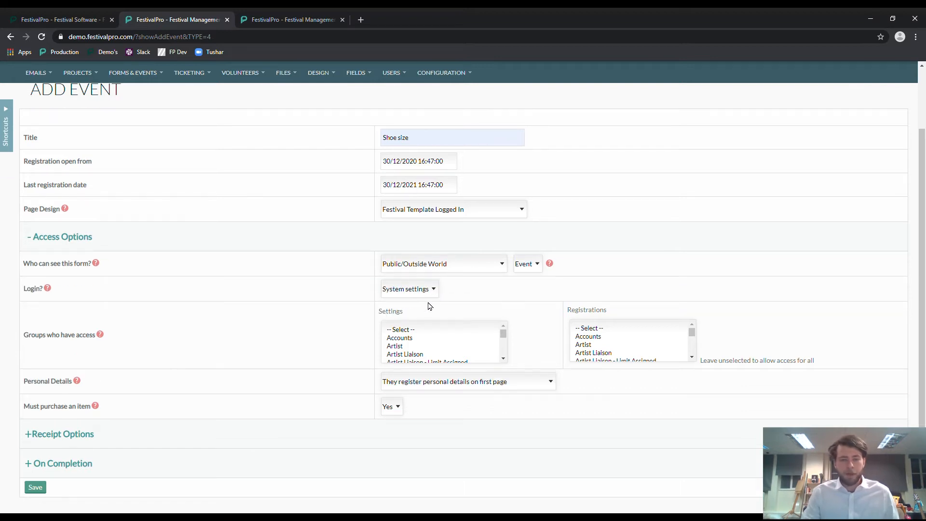
{"action": "left_click", "coordinate": [476, 267]}
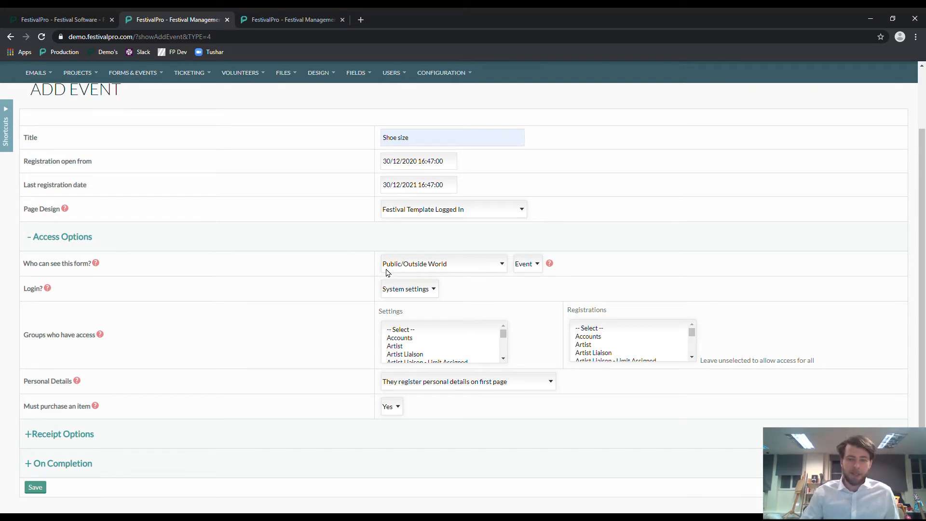
{"action": "left_click", "coordinate": [407, 288]}
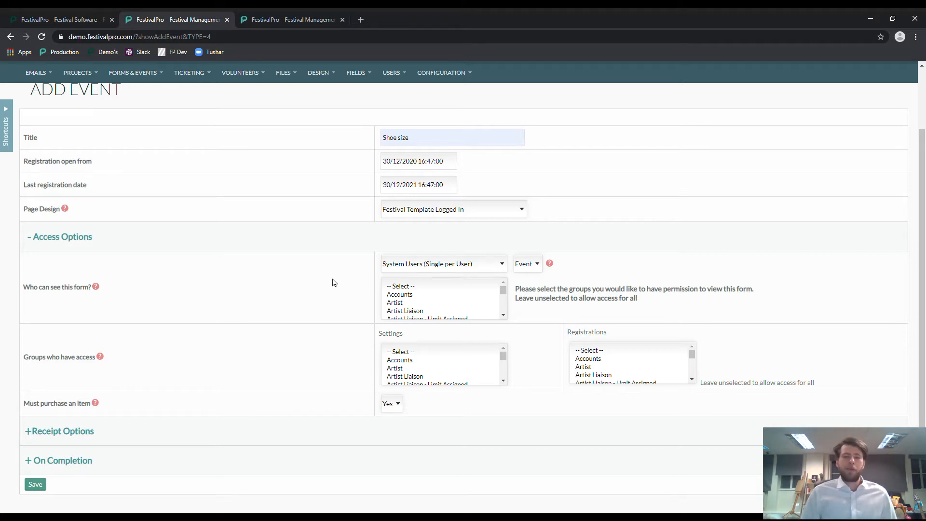
- Make the form visible to Public/Outside World, classify it as a Form instead of an Event, and set Login to No
{"action": "left_click", "coordinate": [524, 264]}
{"action": "left_click", "coordinate": [533, 286]}
{"action": "left_click", "coordinate": [528, 268]}
{"action": "left_click", "coordinate": [531, 280]}
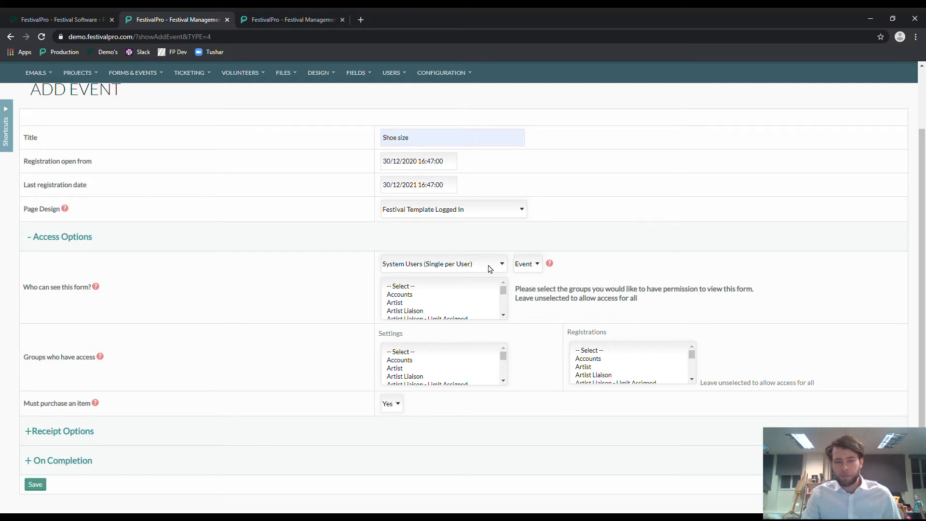
{"action": "left_click", "coordinate": [454, 278]}
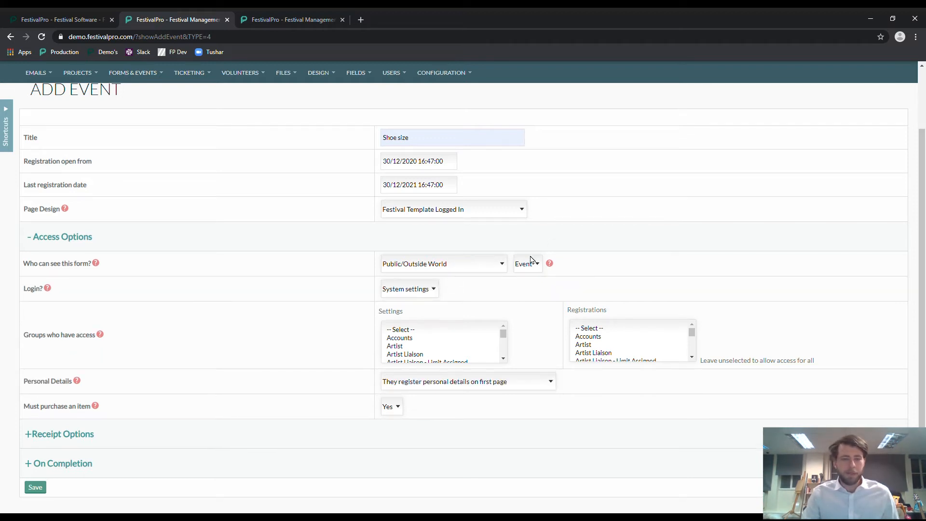
{"action": "left_click", "coordinate": [523, 291]}
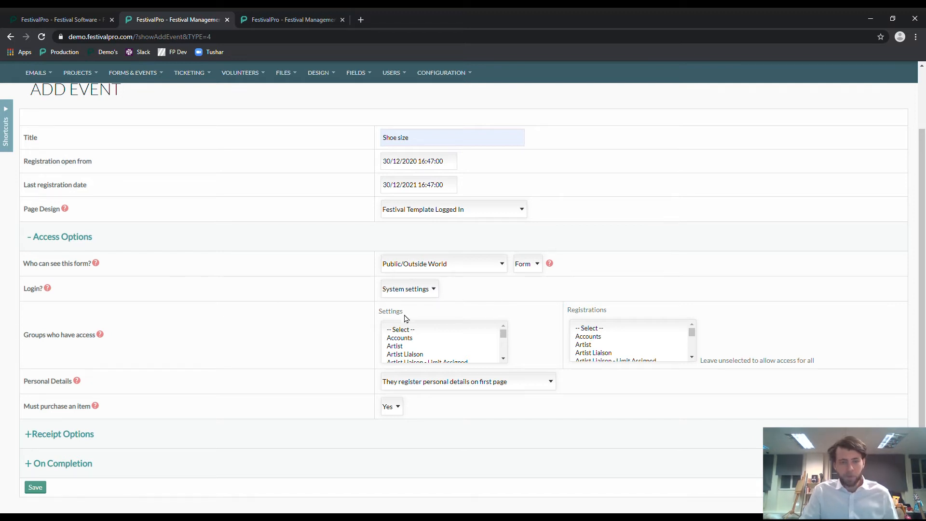
{"action": "left_click", "coordinate": [400, 327]}
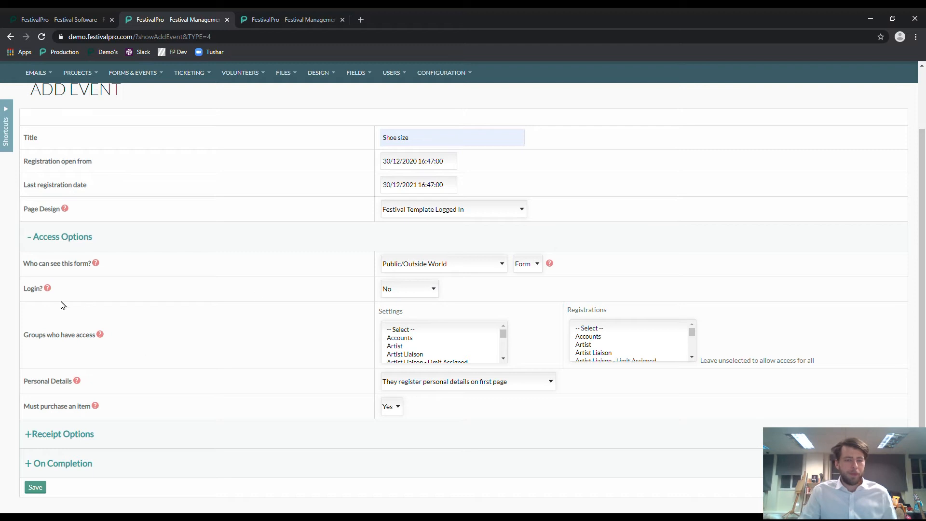
- Set Personal Details to "They register personal details on first page" and Must purchase an item to No
{"action": "scroll", "coordinate": [242, 328], "scroll_direction": "down", "scroll_amount": 1}
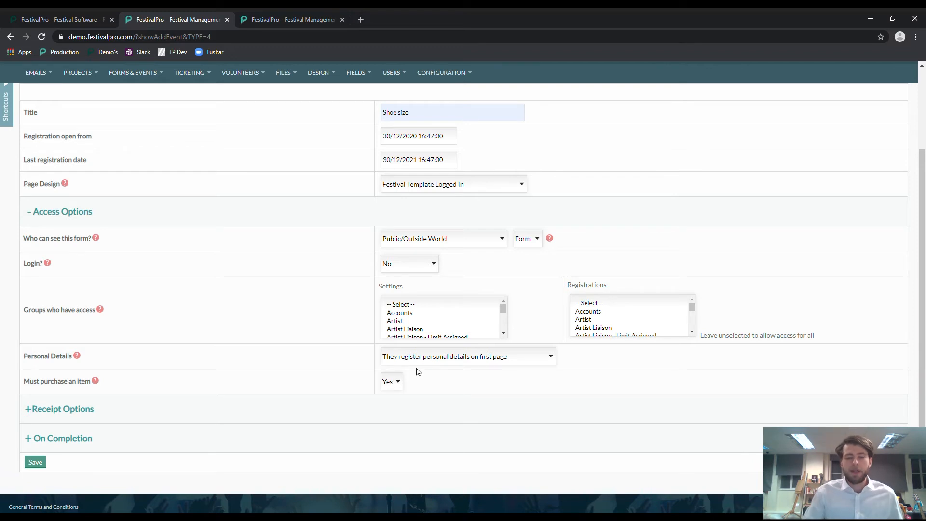
{"action": "left_click", "coordinate": [468, 377]}
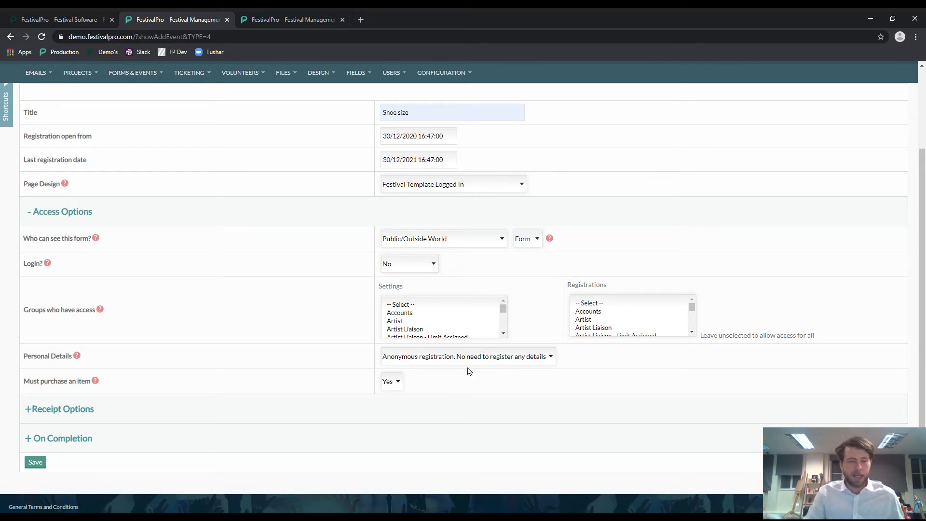
{"action": "left_click", "coordinate": [467, 361]}
{"action": "left_click", "coordinate": [448, 373]}
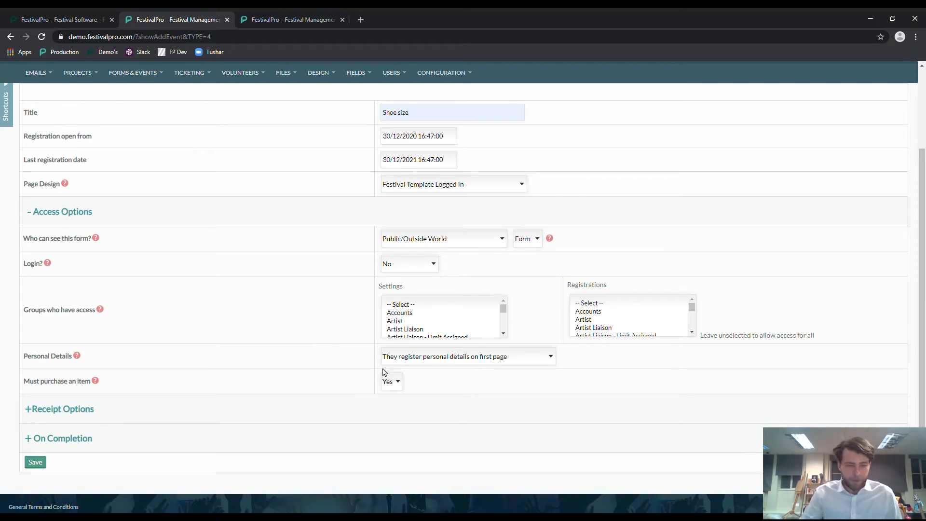
{"action": "left_click", "coordinate": [396, 408]}
- Expand the receipt options, try the alternative invoice settings, and set Invoice to No Invoice Sent (customer)
{"action": "left_click", "coordinate": [51, 410]}
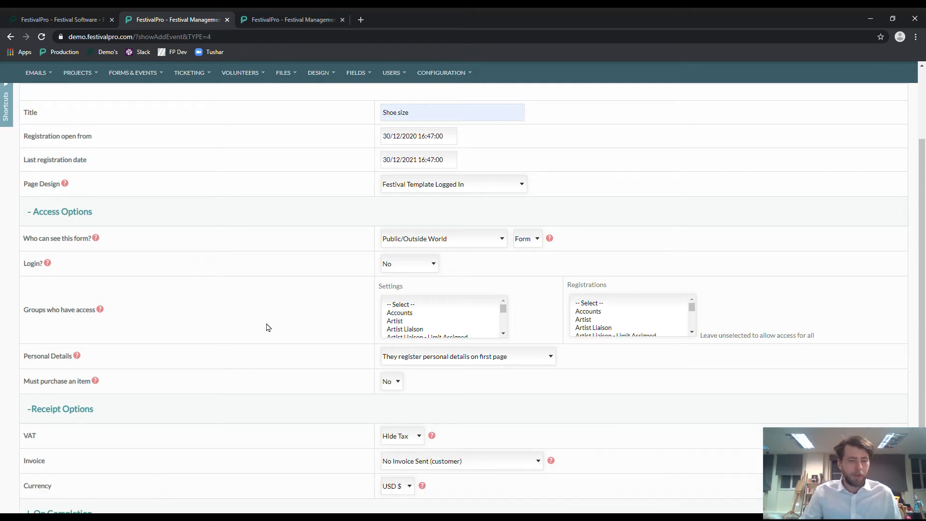
{"action": "scroll", "coordinate": [255, 339], "scroll_direction": "down", "scroll_amount": 2}
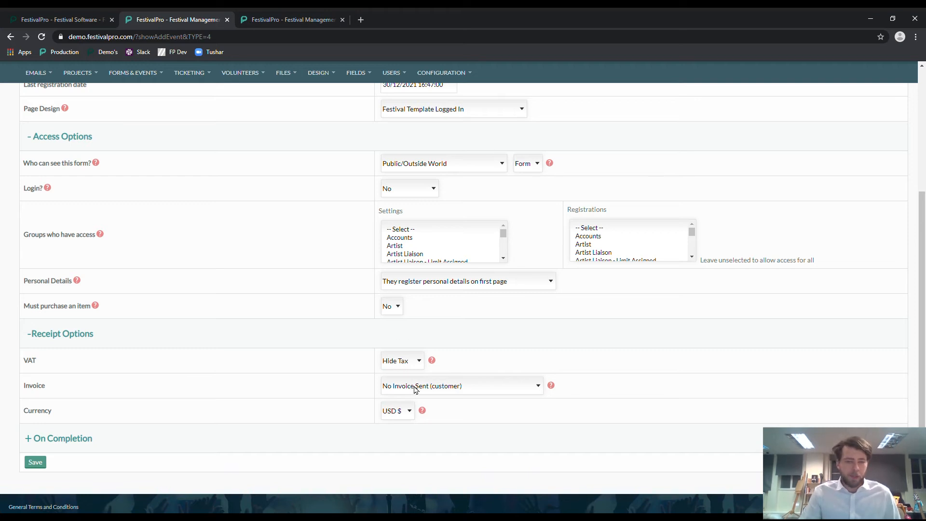
{"action": "left_click", "coordinate": [417, 407]}
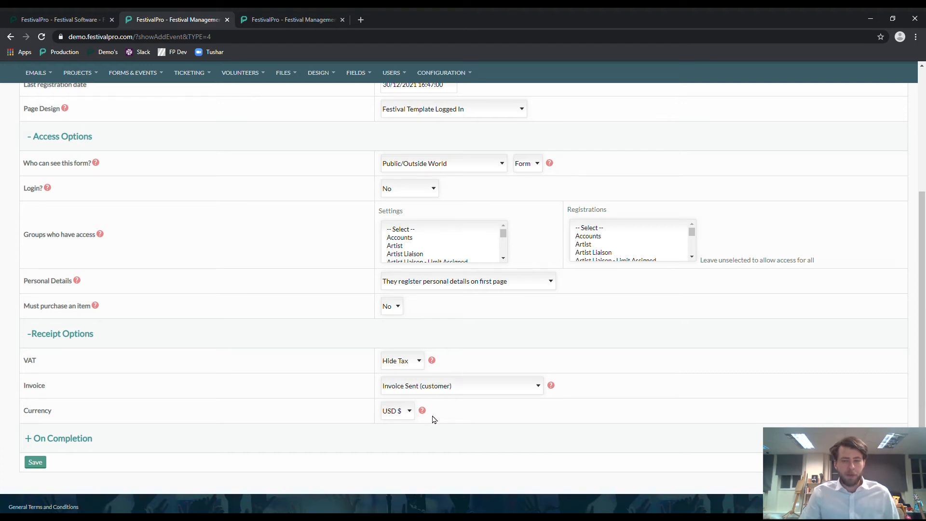
{"action": "left_click", "coordinate": [442, 447]}
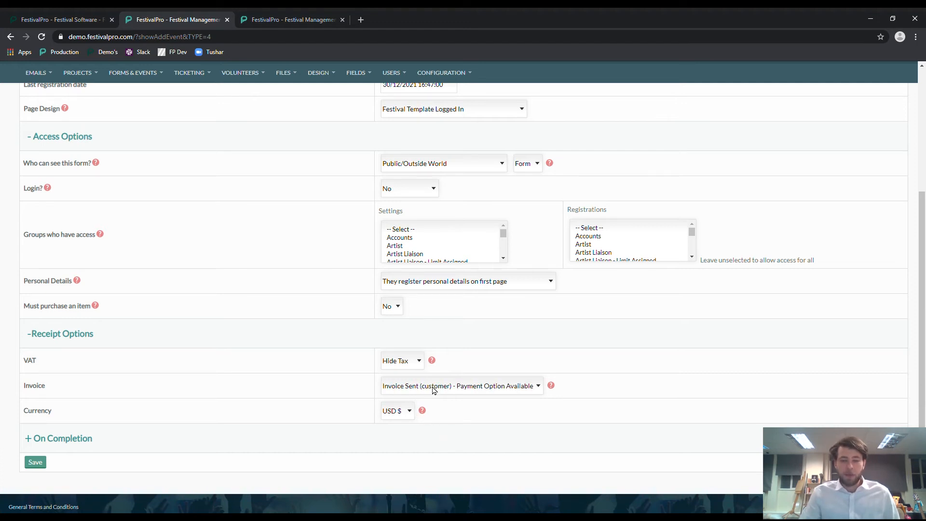
{"action": "left_click", "coordinate": [403, 390]}
{"action": "left_click", "coordinate": [441, 425]}
{"action": "left_click", "coordinate": [449, 381]}
{"action": "left_click", "coordinate": [440, 409]}
{"action": "left_click", "coordinate": [443, 384]}
{"action": "left_click", "coordinate": [430, 400]}
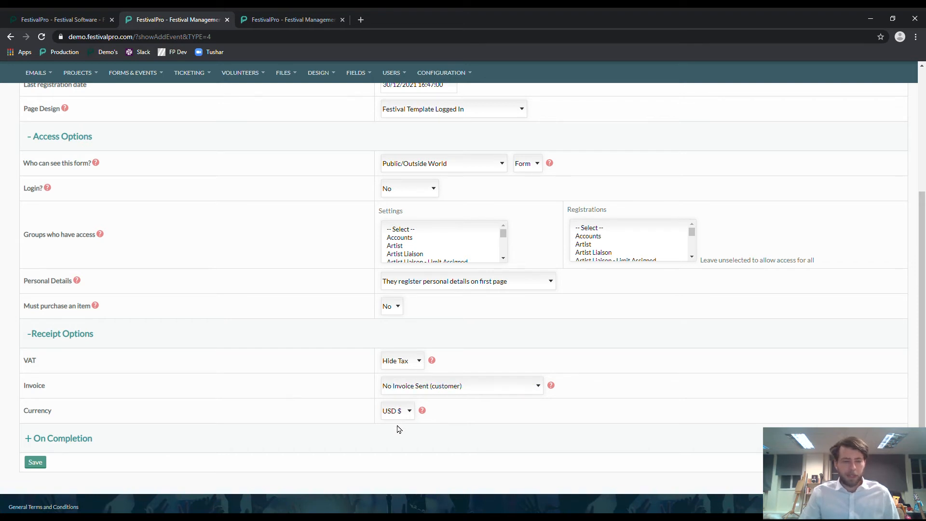
- Expand the completion options, try the ticket-sending choices, and set Send Tickets once completed to No tickets sent
{"action": "left_click", "coordinate": [76, 445]}
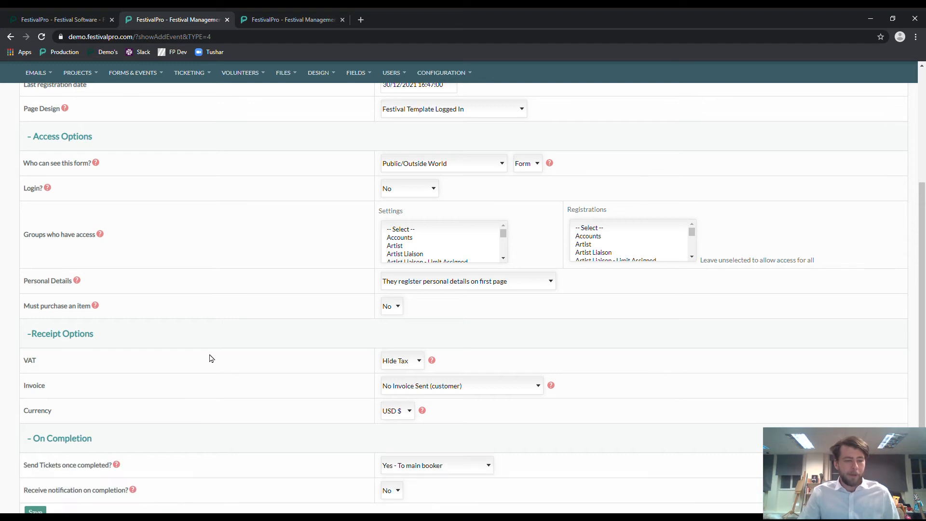
{"action": "scroll", "coordinate": [256, 363], "scroll_direction": "down", "scroll_amount": 1}
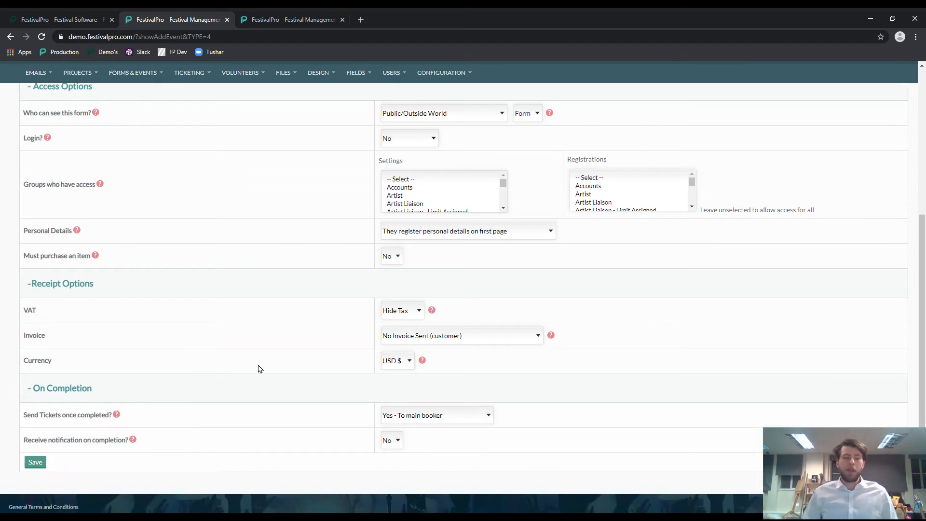
{"action": "left_click", "coordinate": [403, 439]}
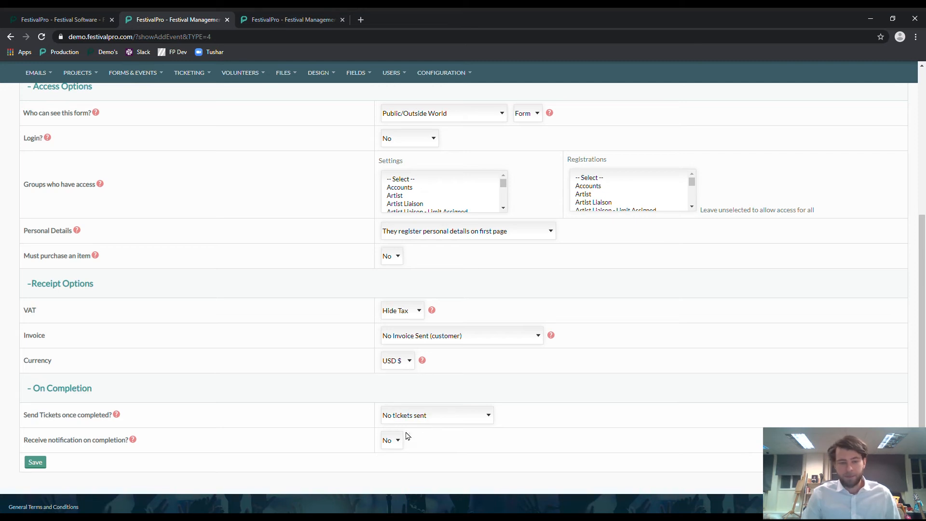
{"action": "left_click", "coordinate": [423, 414]}
{"action": "left_click", "coordinate": [413, 450]}
{"action": "left_click", "coordinate": [424, 421]}
{"action": "left_click", "coordinate": [423, 458]}
{"action": "left_click", "coordinate": [436, 421]}
{"action": "left_click", "coordinate": [433, 436]}
{"action": "left_click", "coordinate": [432, 413]}
{"action": "left_click", "coordinate": [426, 440]}
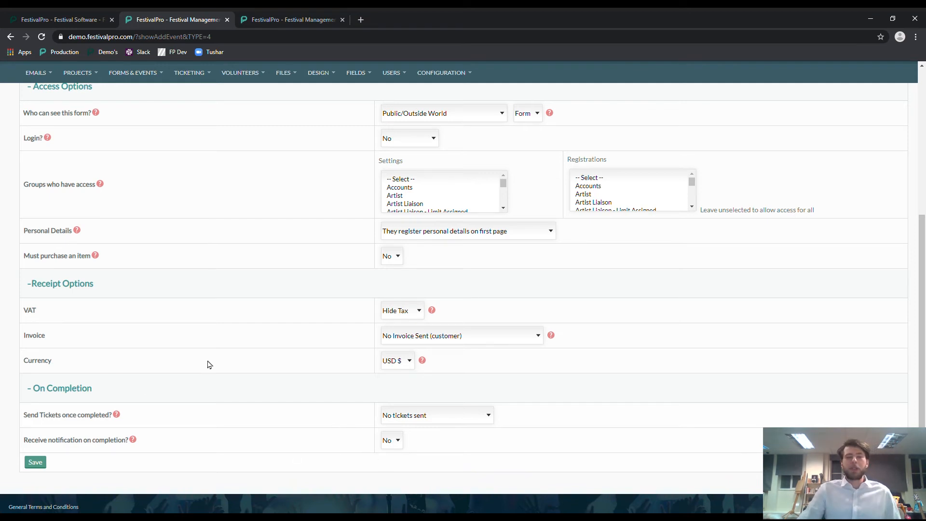
- Save the new form and review its access options on the main settings page
{"action": "left_click", "coordinate": [46, 465]}
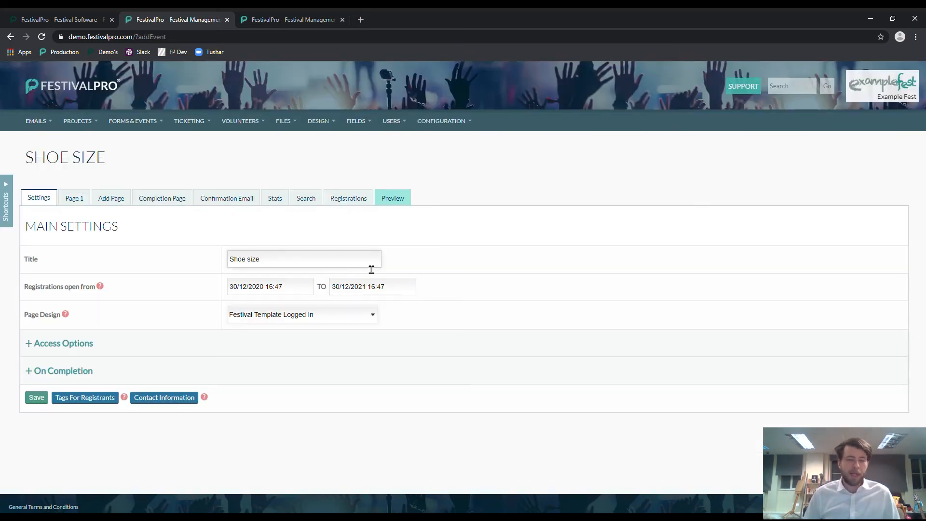
{"action": "left_click", "coordinate": [72, 351]}
{"action": "left_click", "coordinate": [306, 370]}
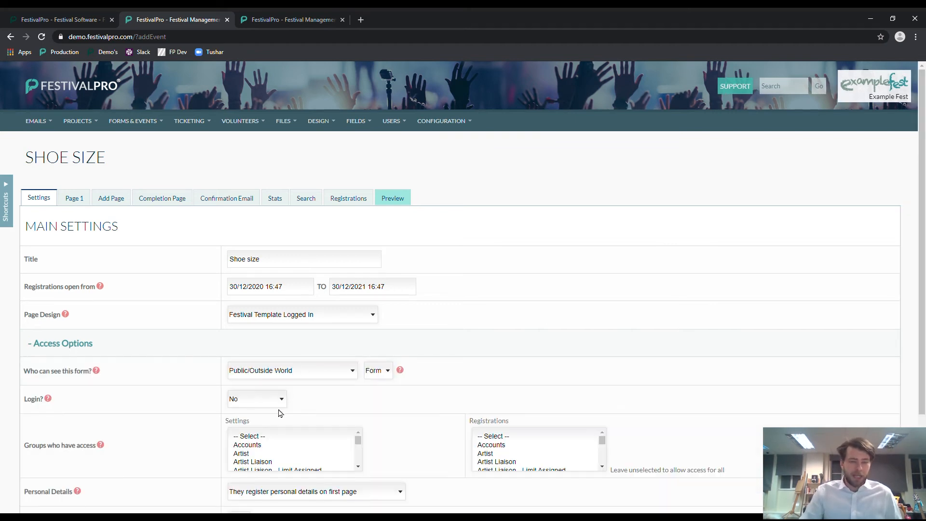
{"action": "left_click", "coordinate": [279, 414]}
{"action": "left_click", "coordinate": [280, 371]}
{"action": "left_click", "coordinate": [276, 383]}
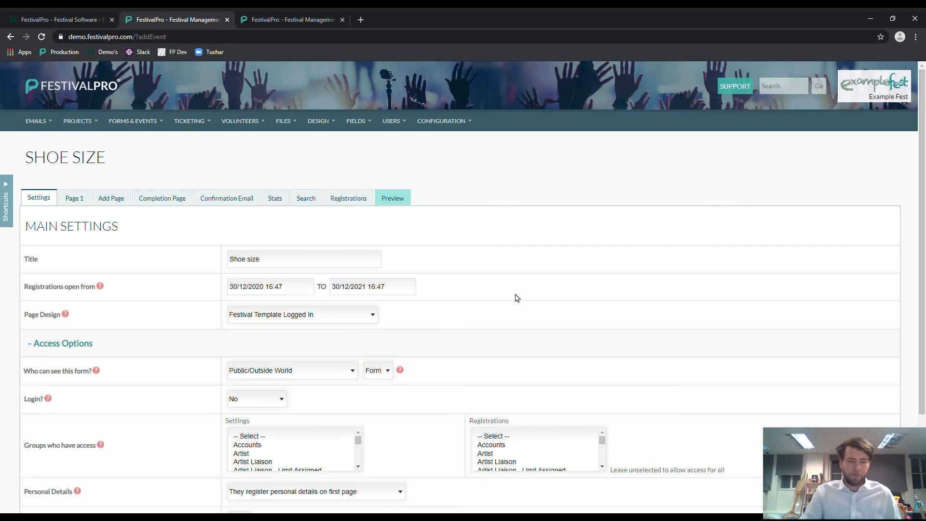
{"action": "left_click", "coordinate": [84, 342]}
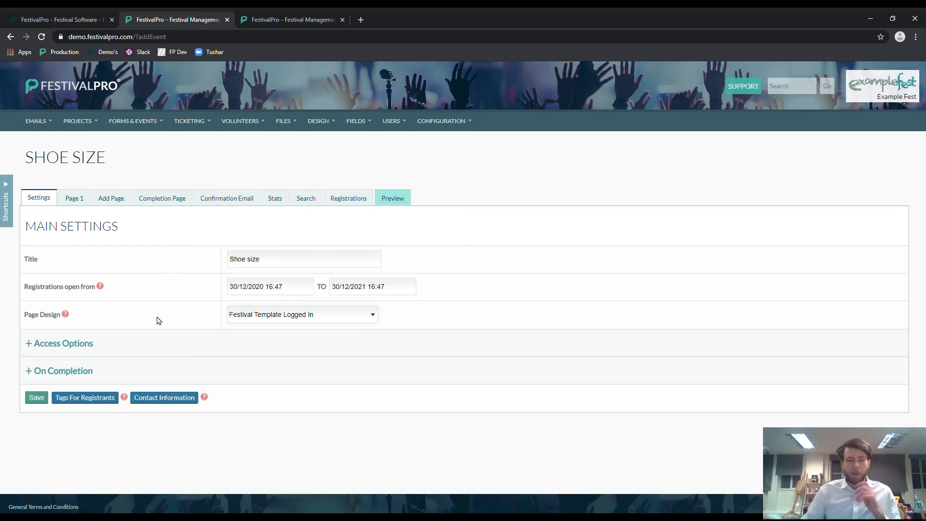
- In the tags for registrants, set the General Type to Artist and Access to Artist Liaison - View Only, and save
{"action": "left_click", "coordinate": [99, 404]}
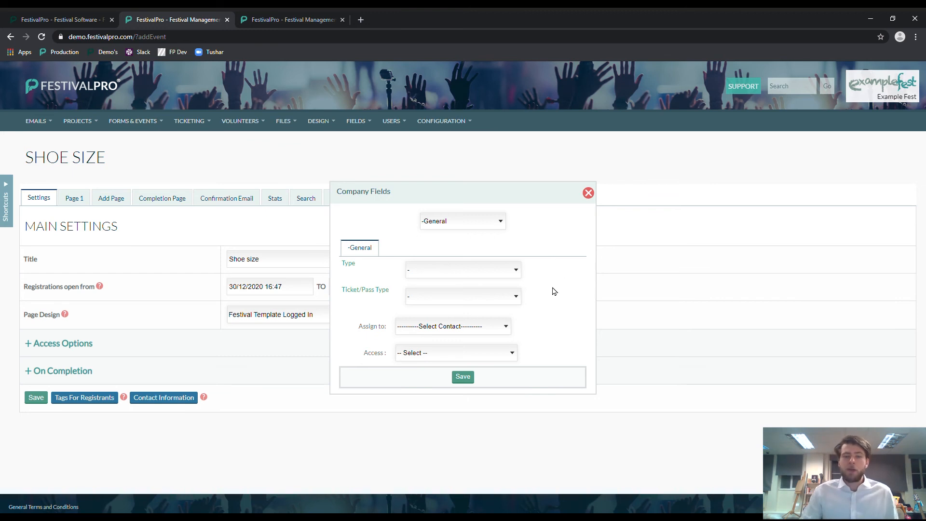
{"action": "left_click", "coordinate": [452, 309]}
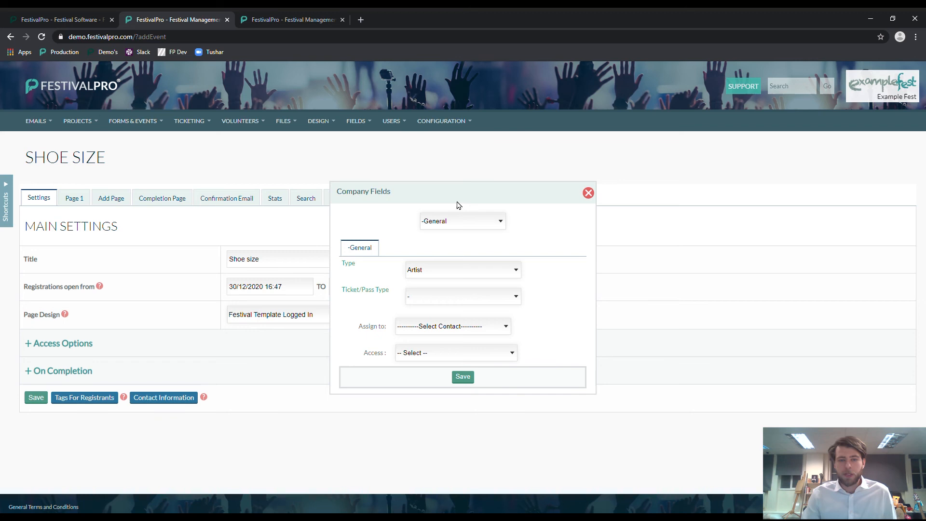
{"action": "left_click", "coordinate": [456, 224]}
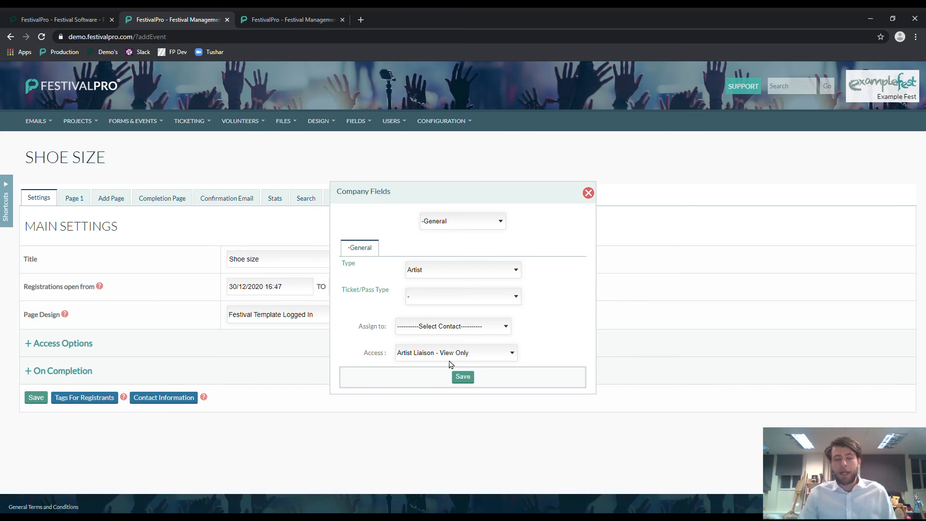
{"action": "left_click", "coordinate": [464, 378]}
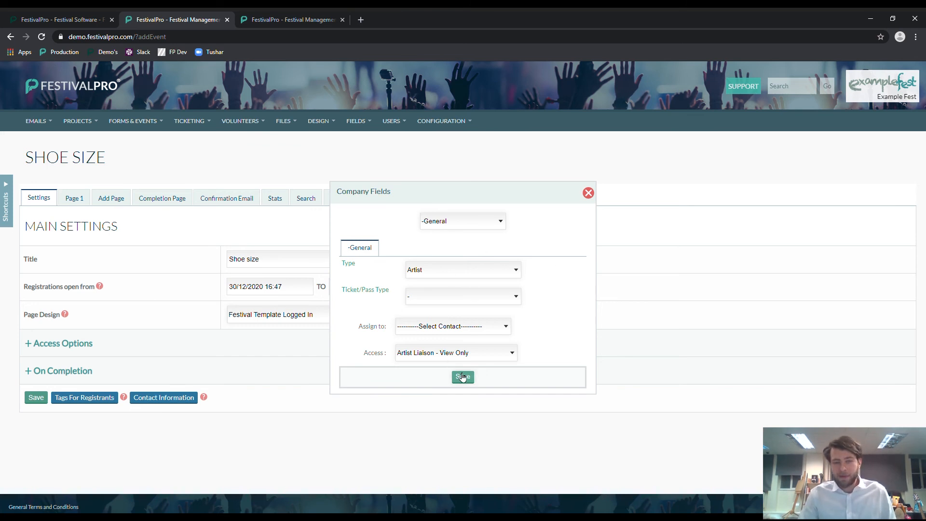
- Switch the registrant tags to the Artist fields, enter a Performance Fee of 500, and save
{"action": "left_click", "coordinate": [459, 264]}
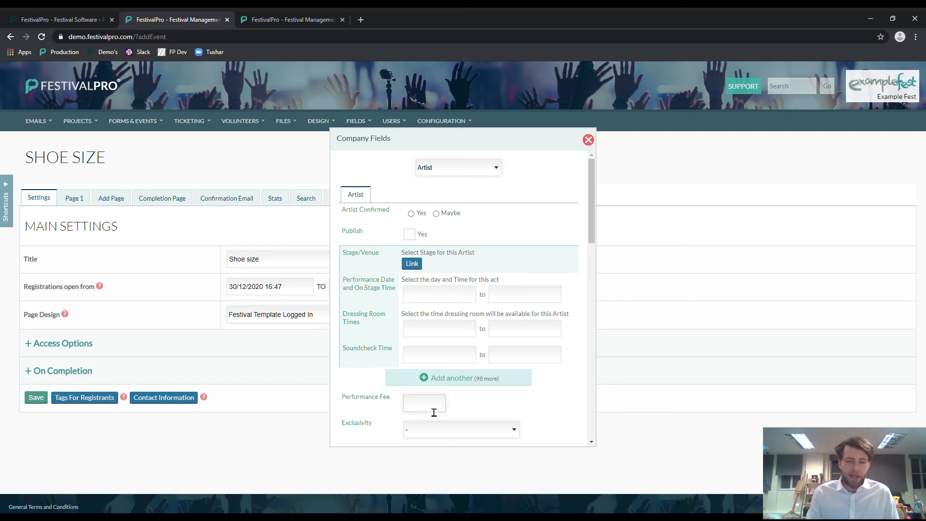
{"action": "type", "text": "500"}
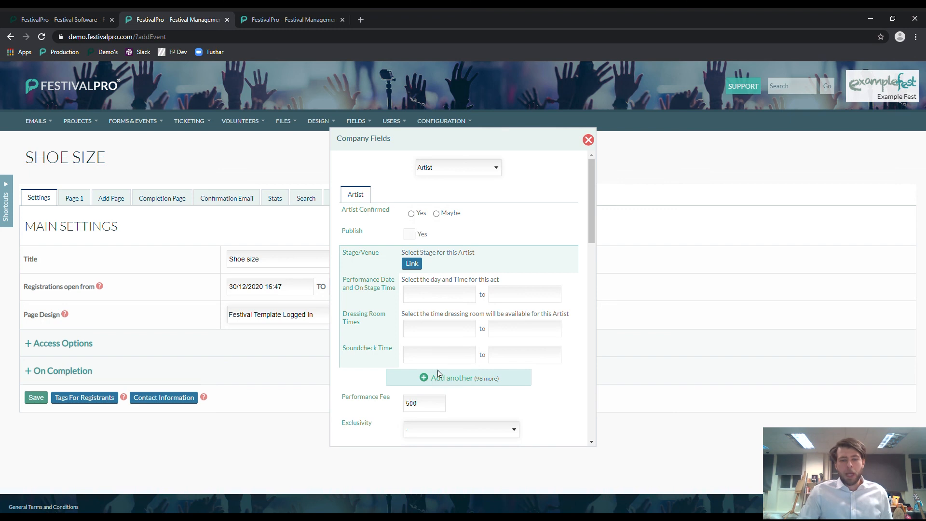
{"action": "left_click_drag", "start_coordinate": [591, 197], "coordinate": [542, 407]}
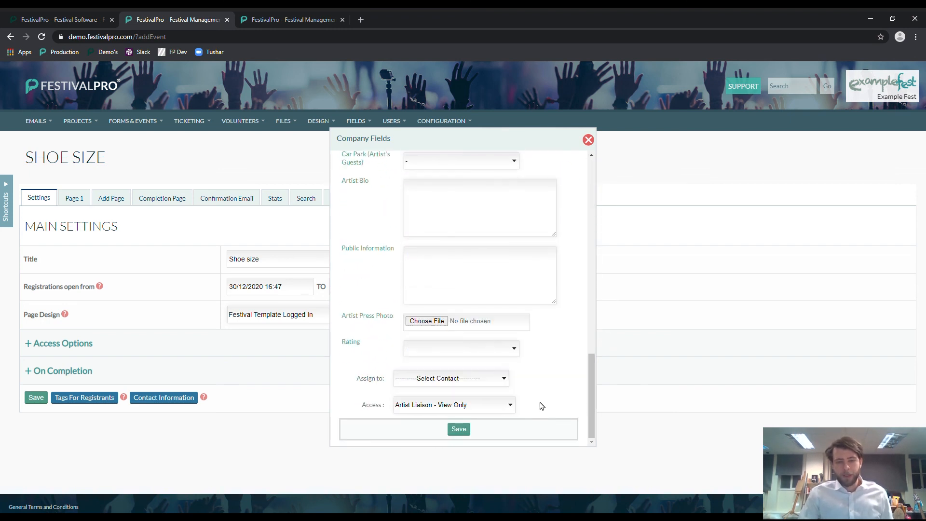
{"action": "left_click", "coordinate": [458, 430]}
{"action": "left_click", "coordinate": [460, 209]}
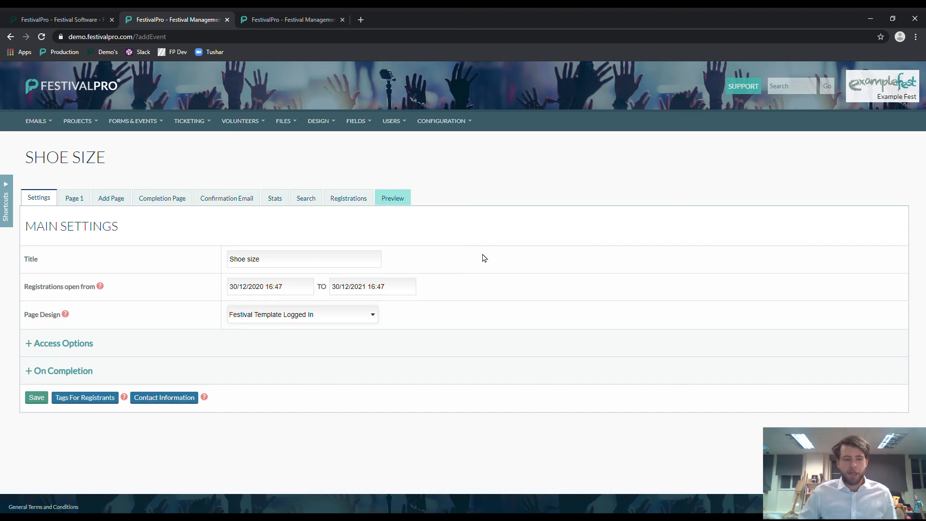
- Reopen the tags for registrants and look through the Vendor, Volunteers and Artist field groups
{"action": "left_click", "coordinate": [91, 398]}
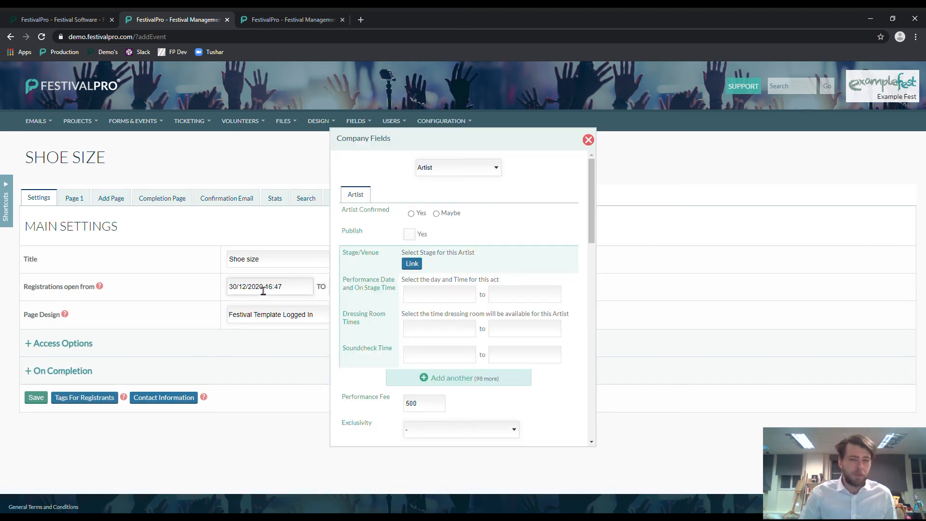
{"action": "left_click", "coordinate": [439, 172]}
{"action": "left_click", "coordinate": [447, 206]}
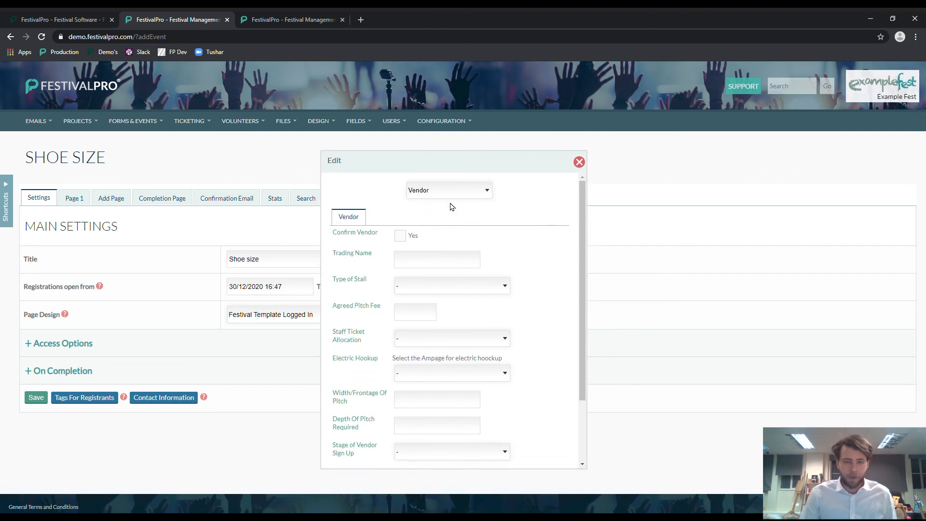
{"action": "left_click", "coordinate": [437, 307]}
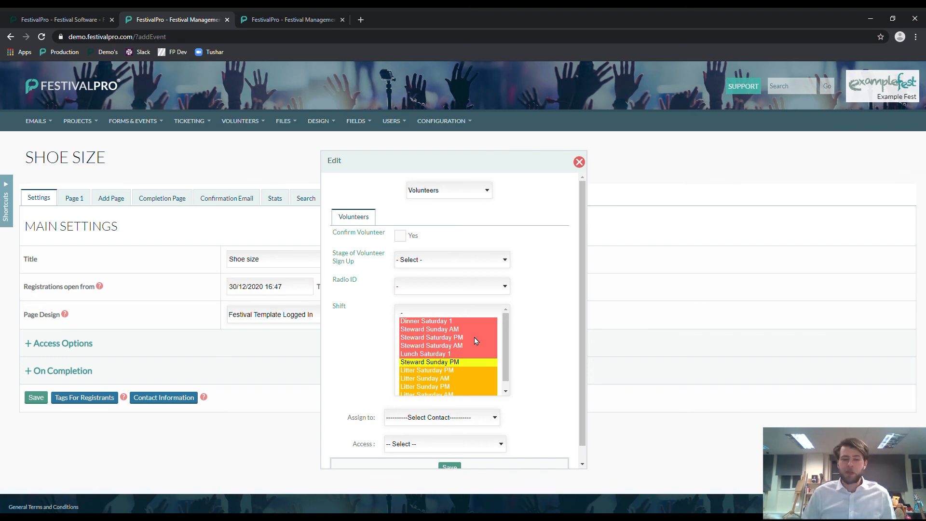
{"action": "left_click", "coordinate": [474, 195]}
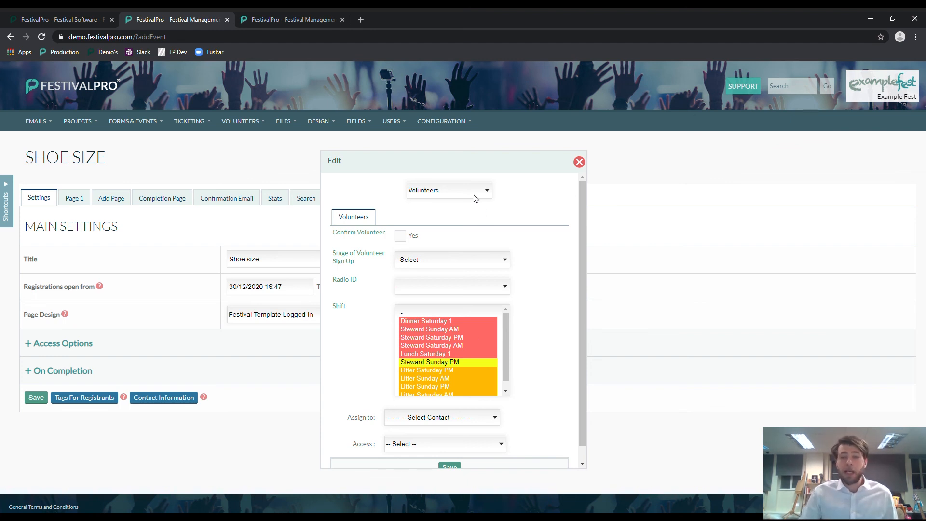
{"action": "left_click", "coordinate": [461, 221]}
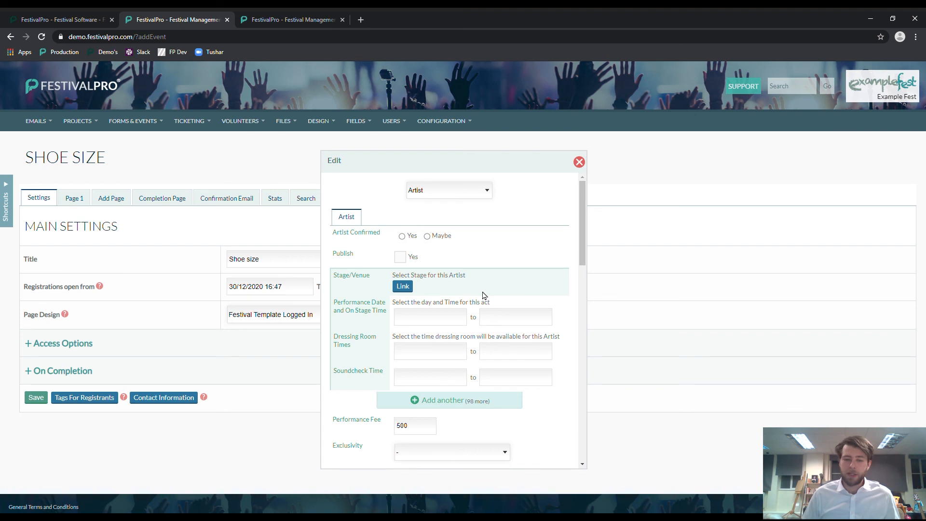
- Return the registrant tags to the General fields and look through the Type options
{"action": "left_click", "coordinate": [484, 193]}
{"action": "left_click", "coordinate": [446, 210]}
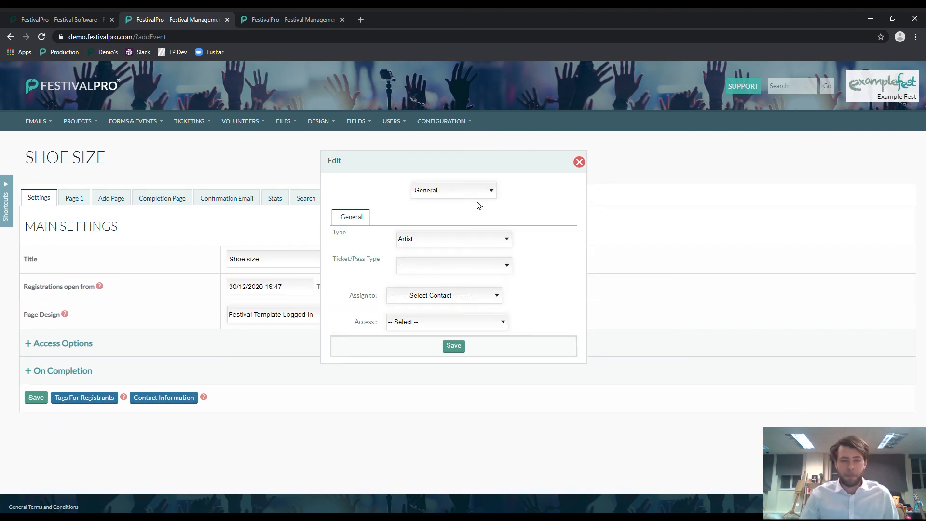
{"action": "left_click", "coordinate": [458, 242]}
{"action": "left_click", "coordinate": [445, 294]}
{"action": "left_click", "coordinate": [421, 274]}
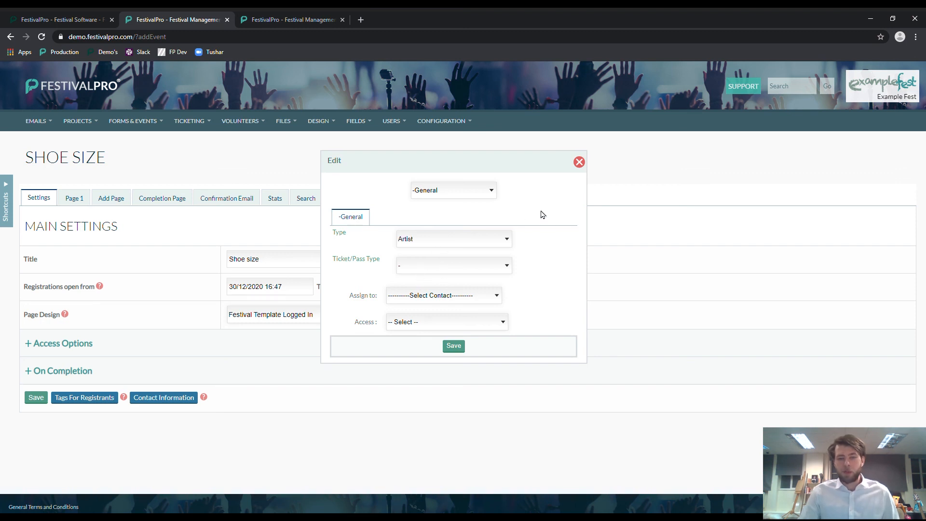